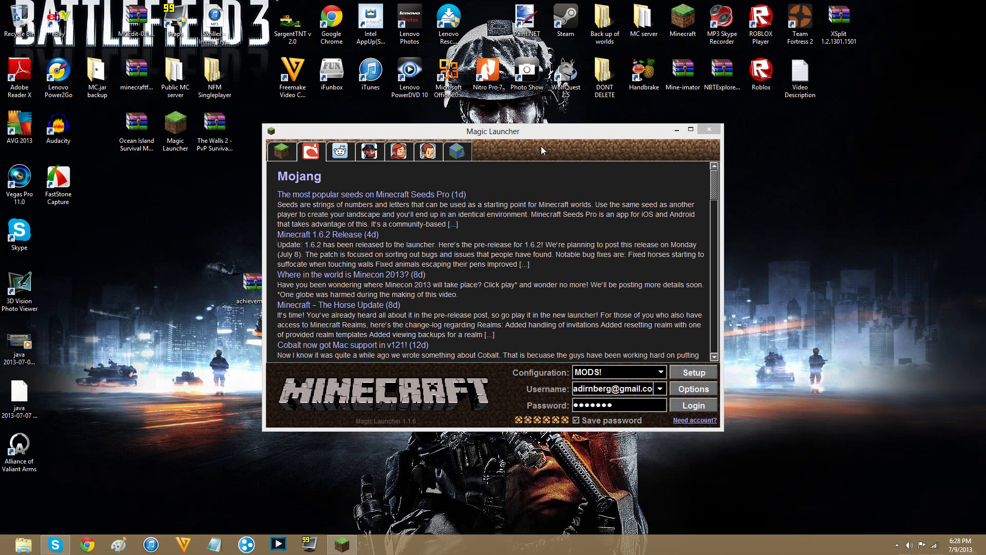
# Focus the Magic Launcher window and minimize it to reveal the desktop.
pyautogui.click(533, 147)
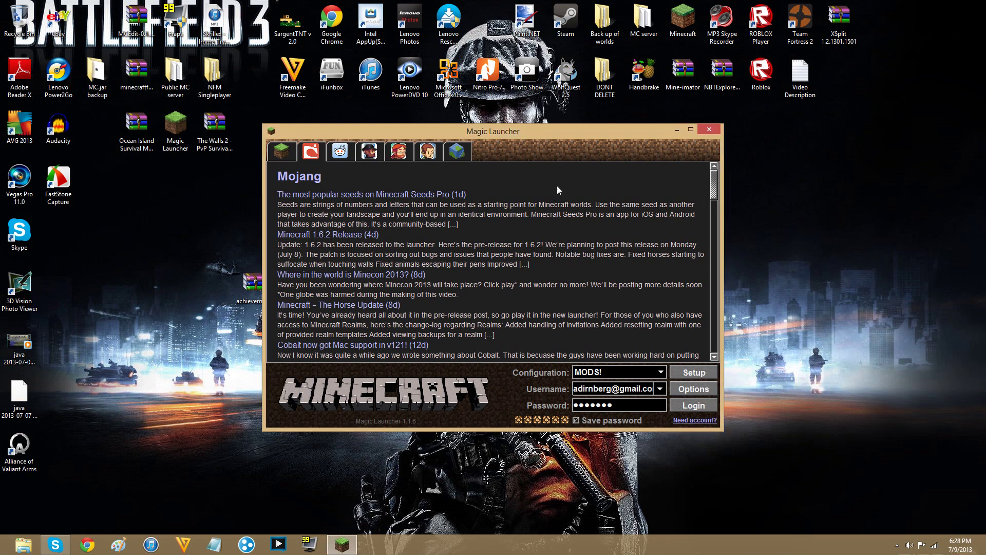
pyautogui.click(676, 129)
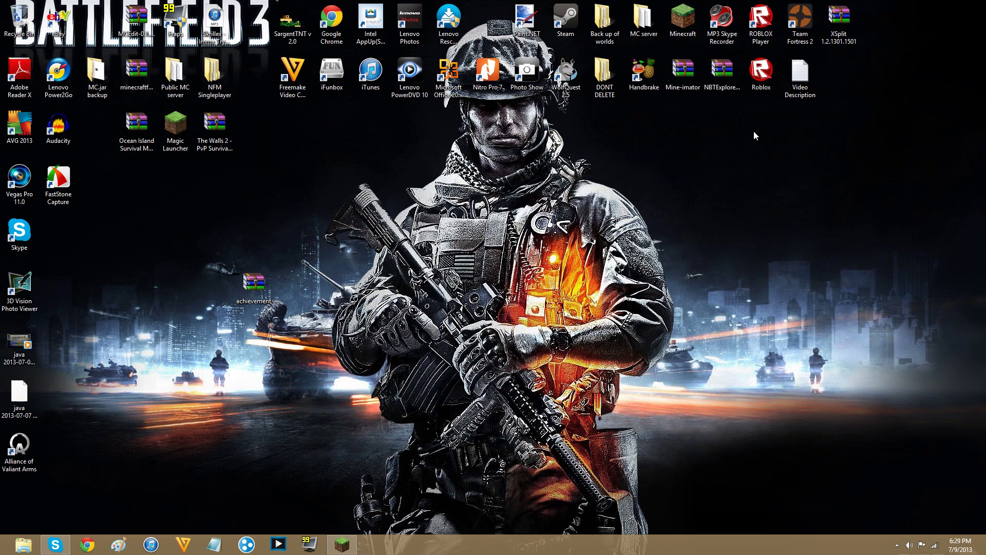
# Start the official Minecraft Launcher, then open and cancel a new profile without saving.
pyautogui.doubleClick(696, 28)
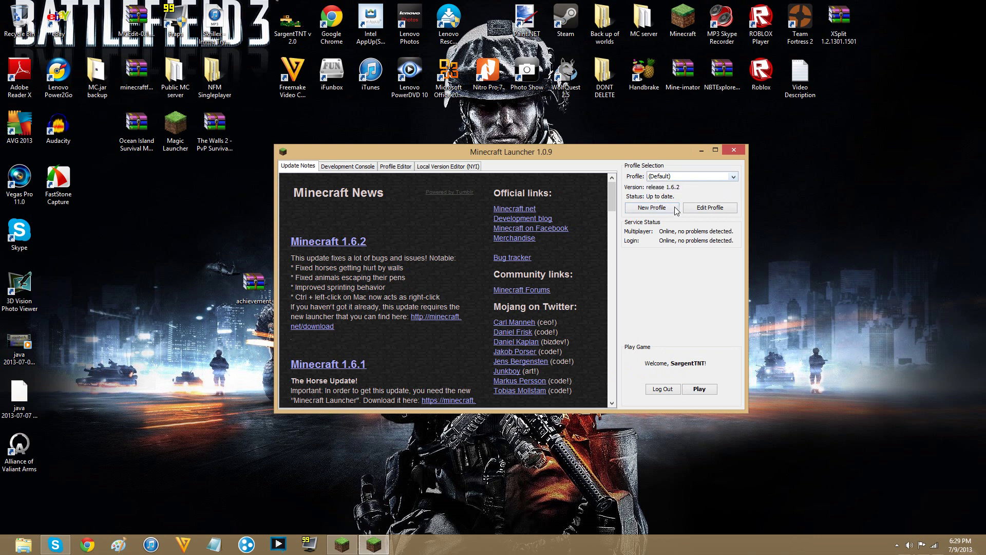
pyautogui.click(667, 210)
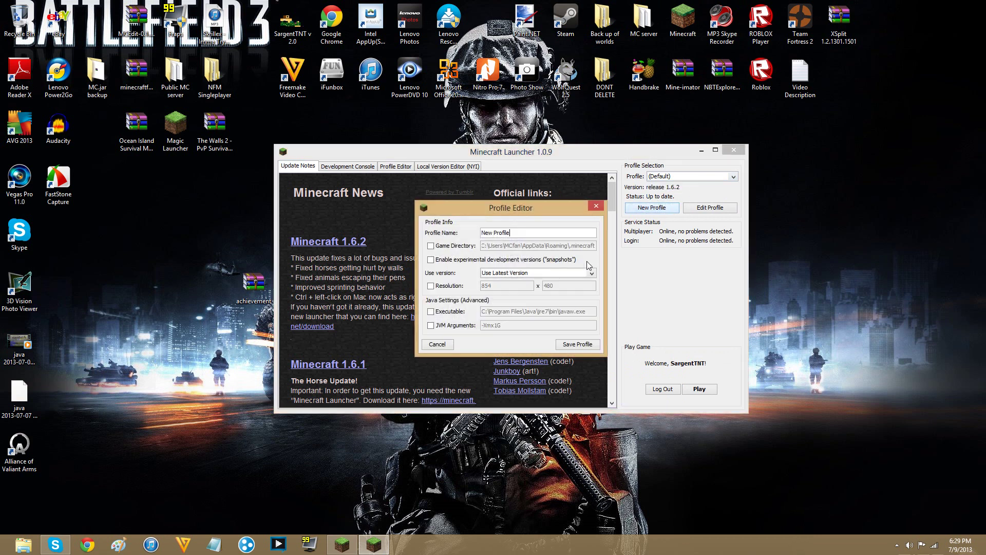
pyautogui.click(515, 273)
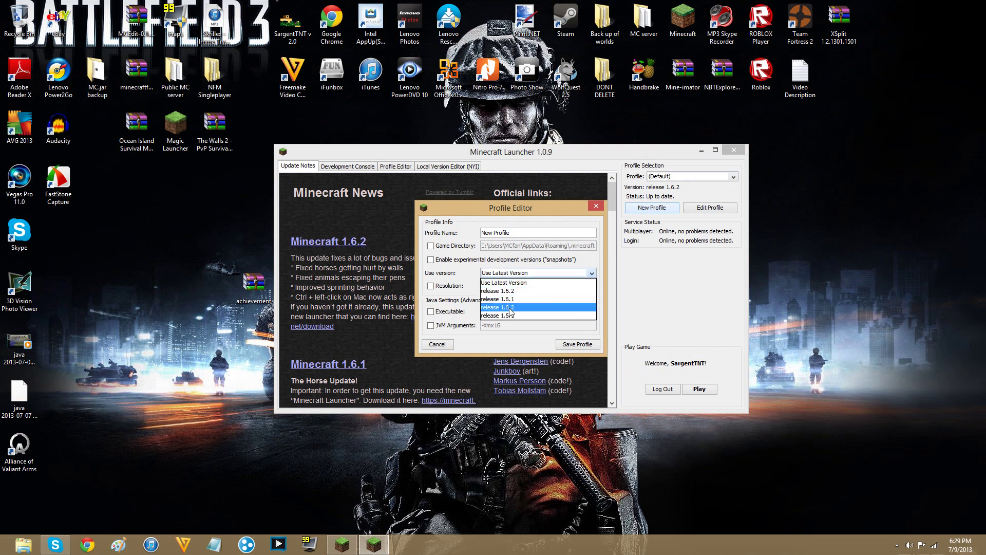
pyautogui.click(473, 324)
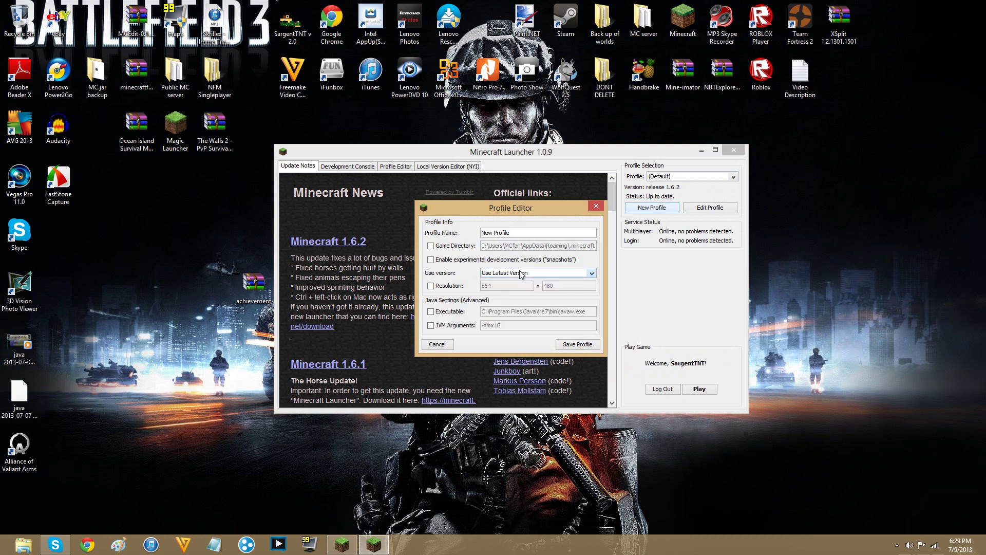
pyautogui.click(437, 345)
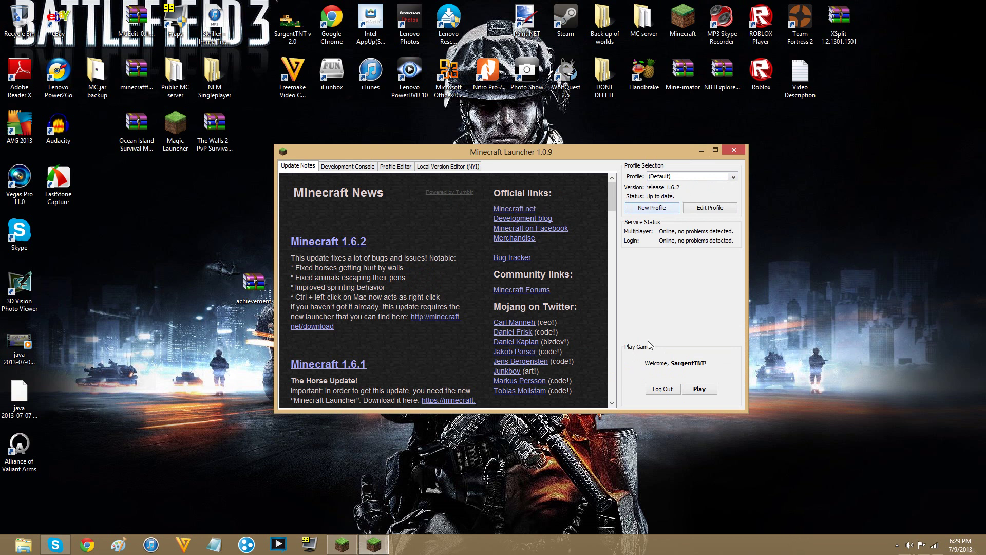
# Play Minecraft 1.6.2 with the default profile, quit game and launcher, and restore Magic Launcher.
pyautogui.click(697, 389)
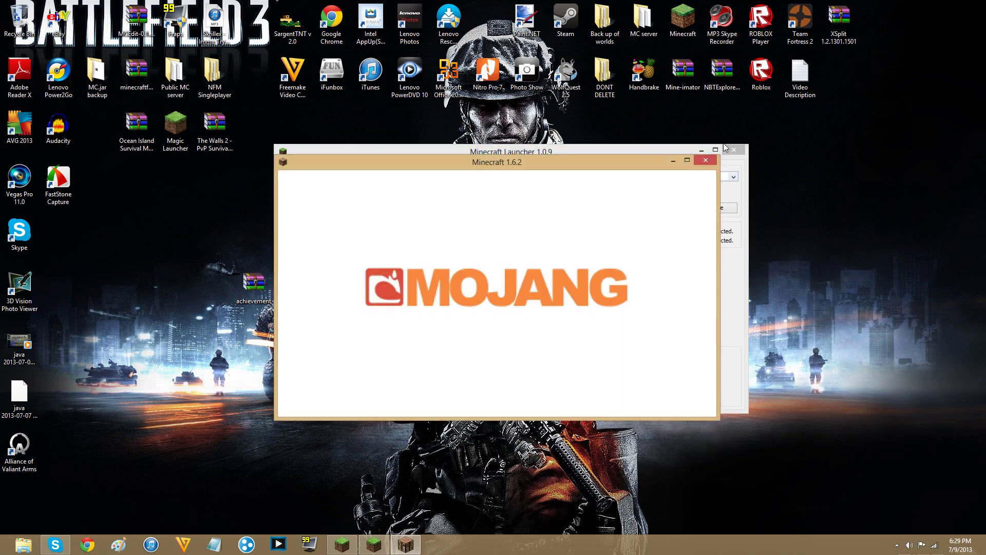
pyautogui.click(708, 162)
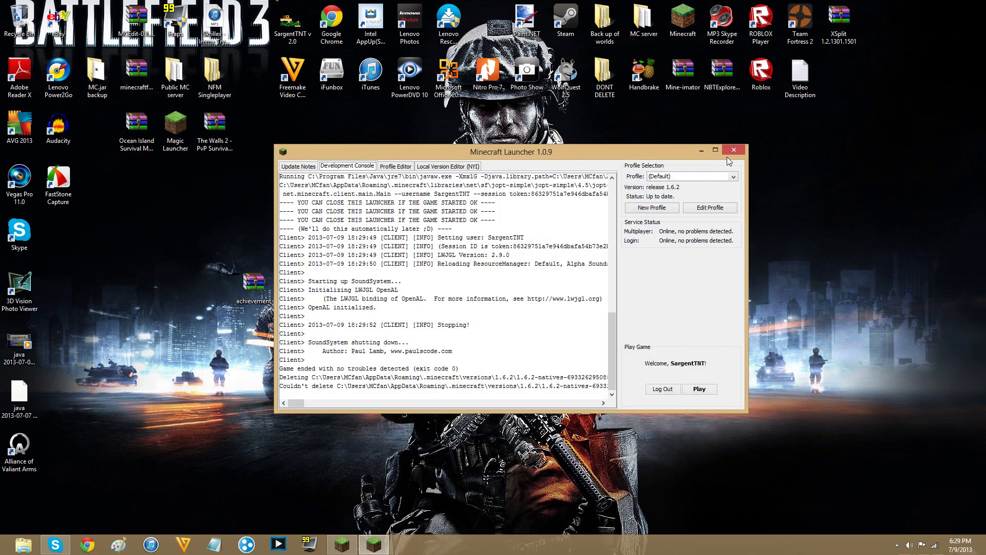
pyautogui.click(733, 152)
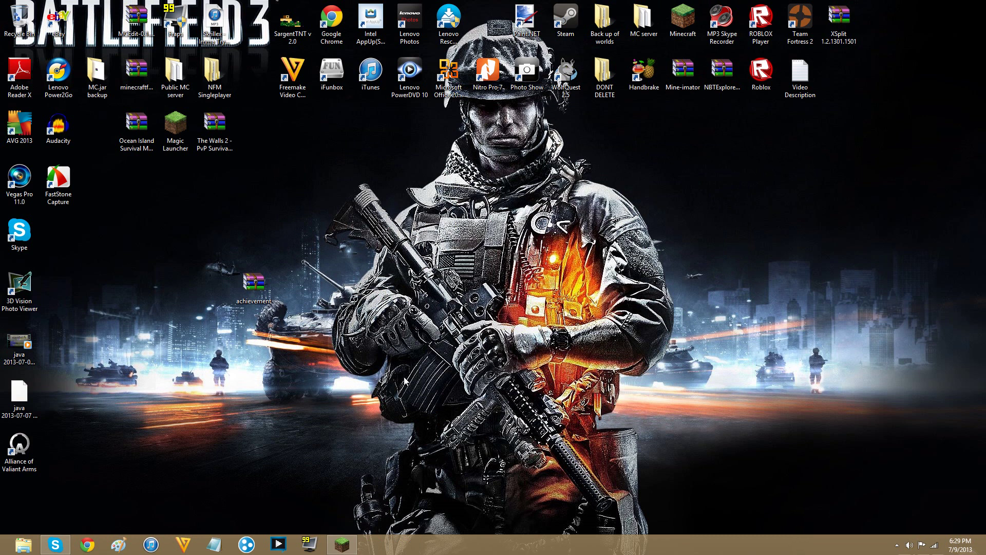
pyautogui.rightClick(341, 542)
pyautogui.click(341, 543)
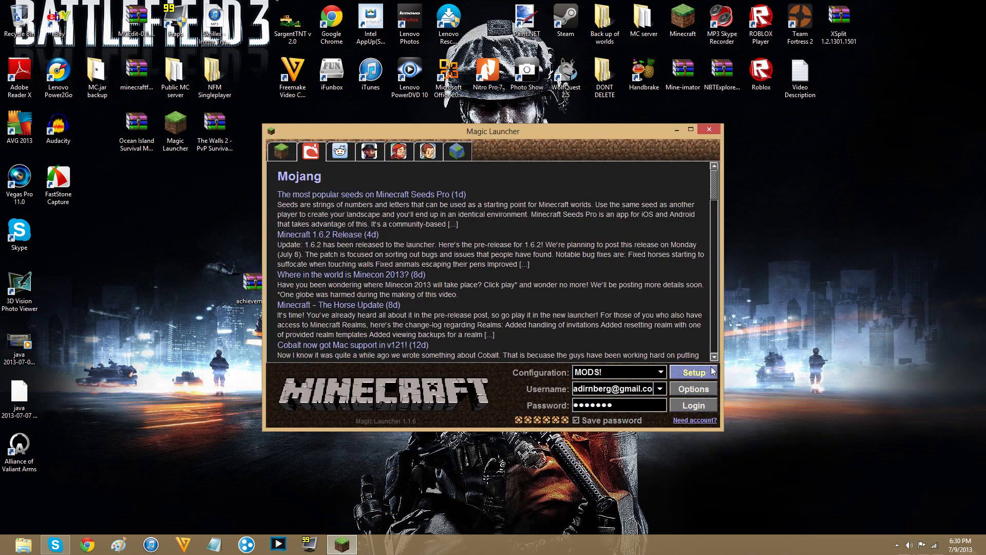
# Open the MODS! setup and try the Classic and 1.5.1 environments.
pyautogui.click(692, 372)
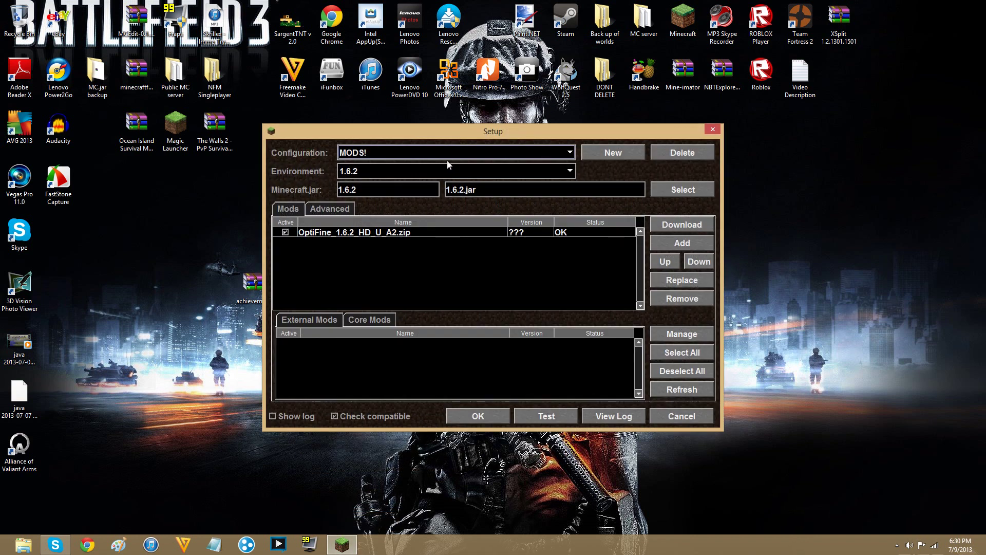
pyautogui.click(441, 171)
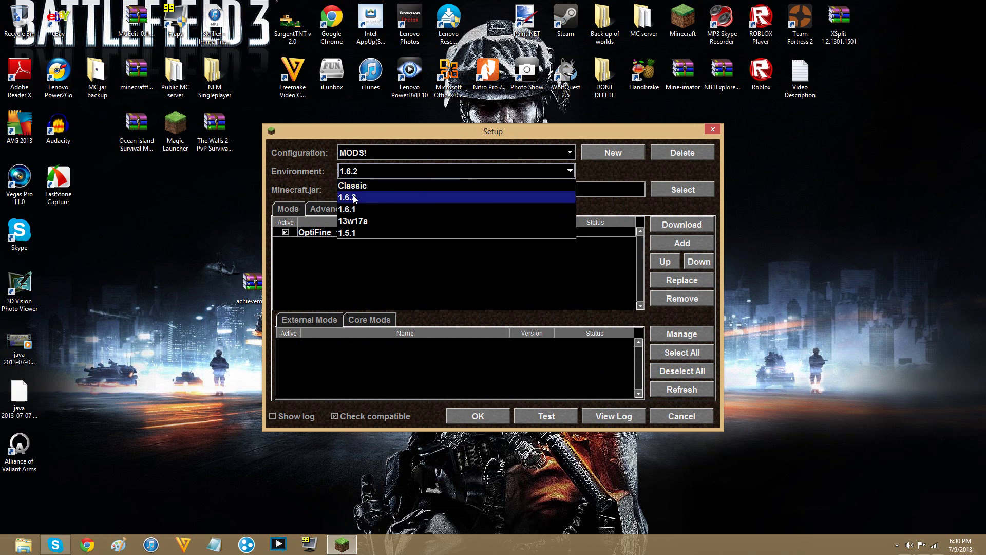
pyautogui.click(363, 187)
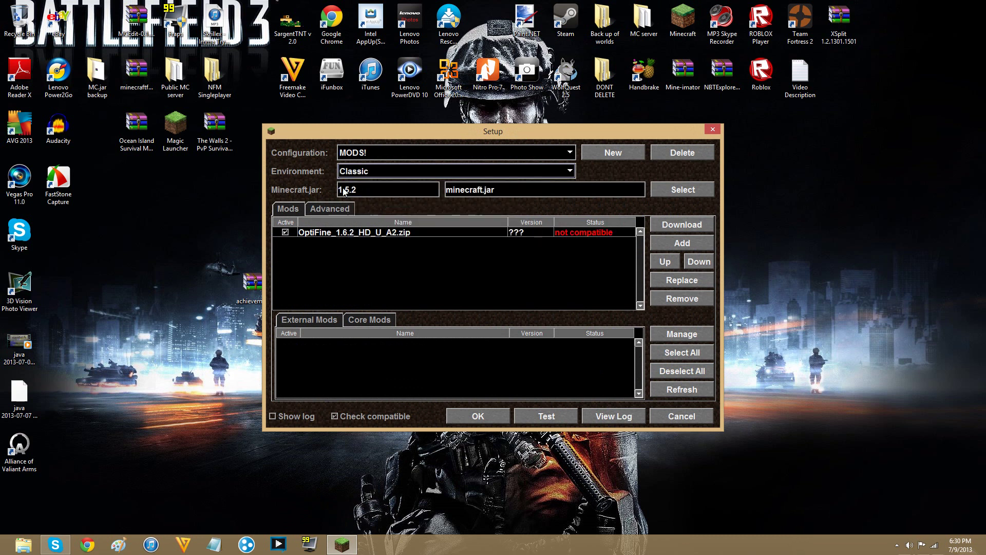
pyautogui.click(377, 176)
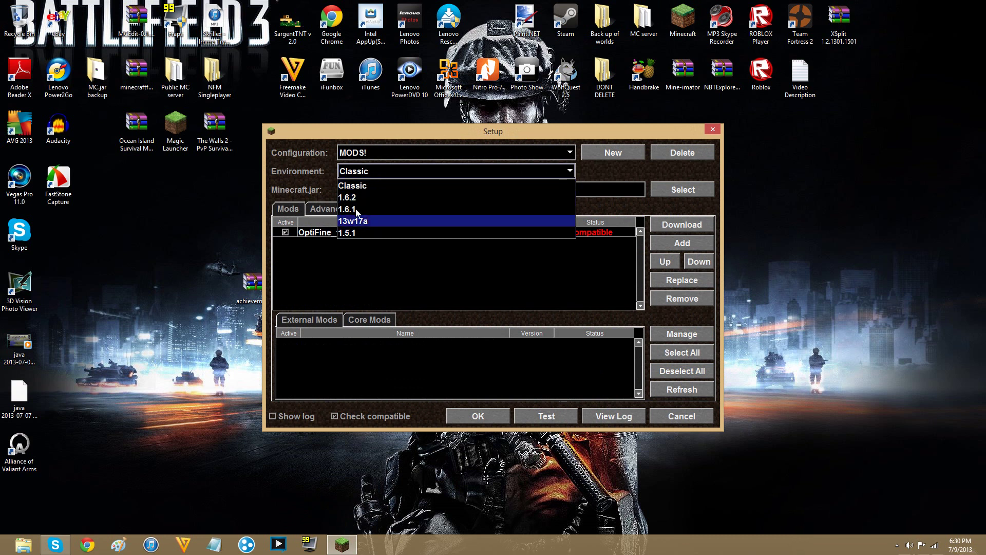
pyautogui.click(371, 232)
pyautogui.click(388, 177)
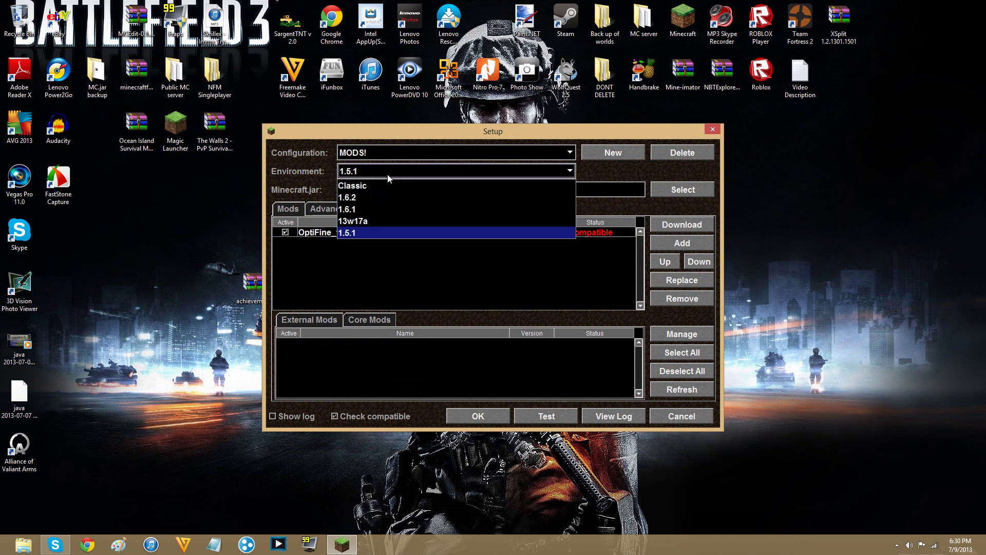
# Try 13w17a and 1.6.1, then choose the 1.6.2 environment so OptiFine shows OK.
pyautogui.click(371, 221)
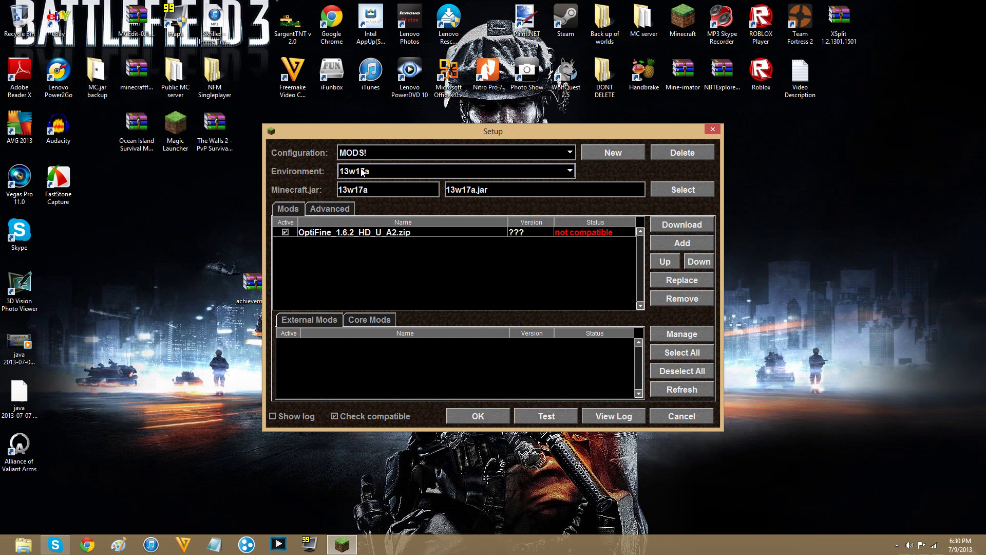
pyautogui.click(363, 174)
pyautogui.click(357, 205)
pyautogui.click(382, 172)
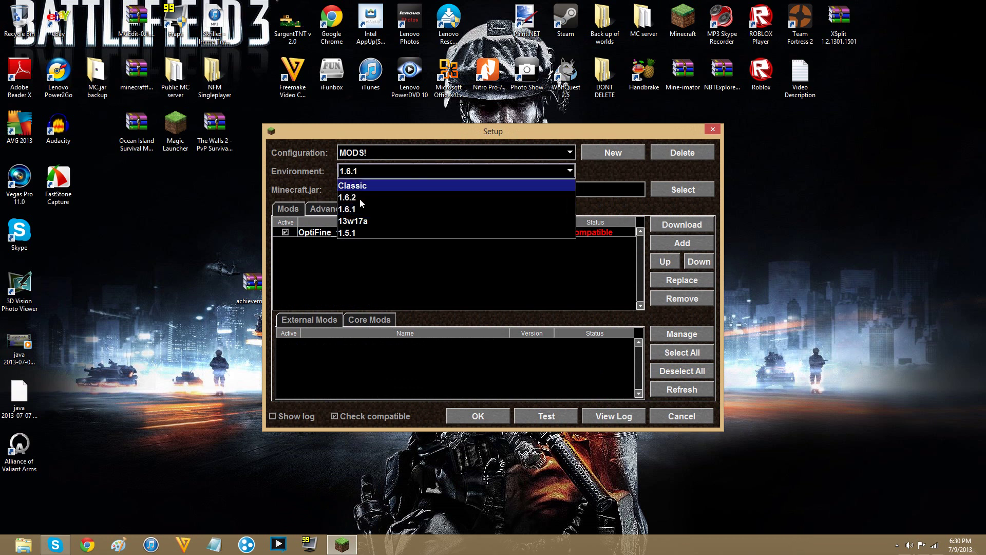
pyautogui.click(360, 196)
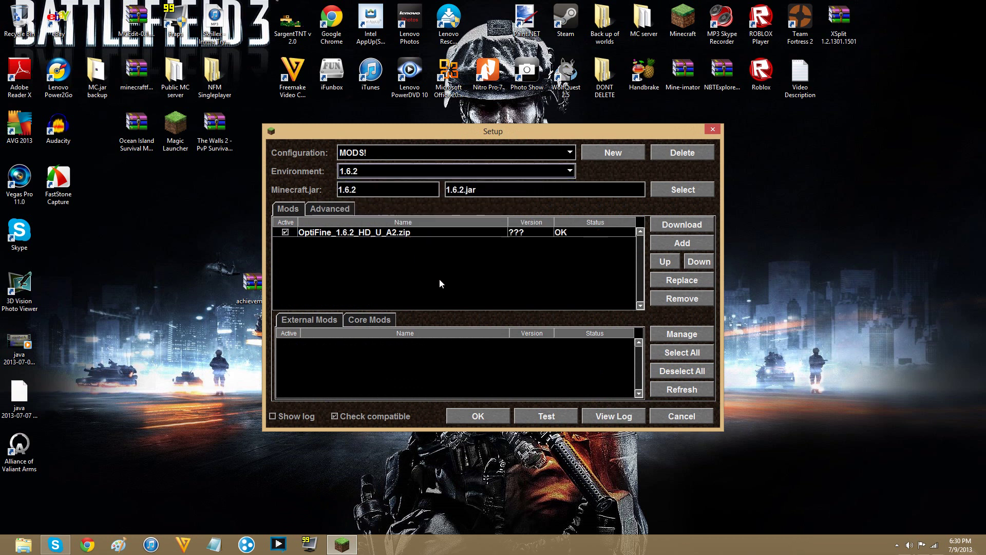